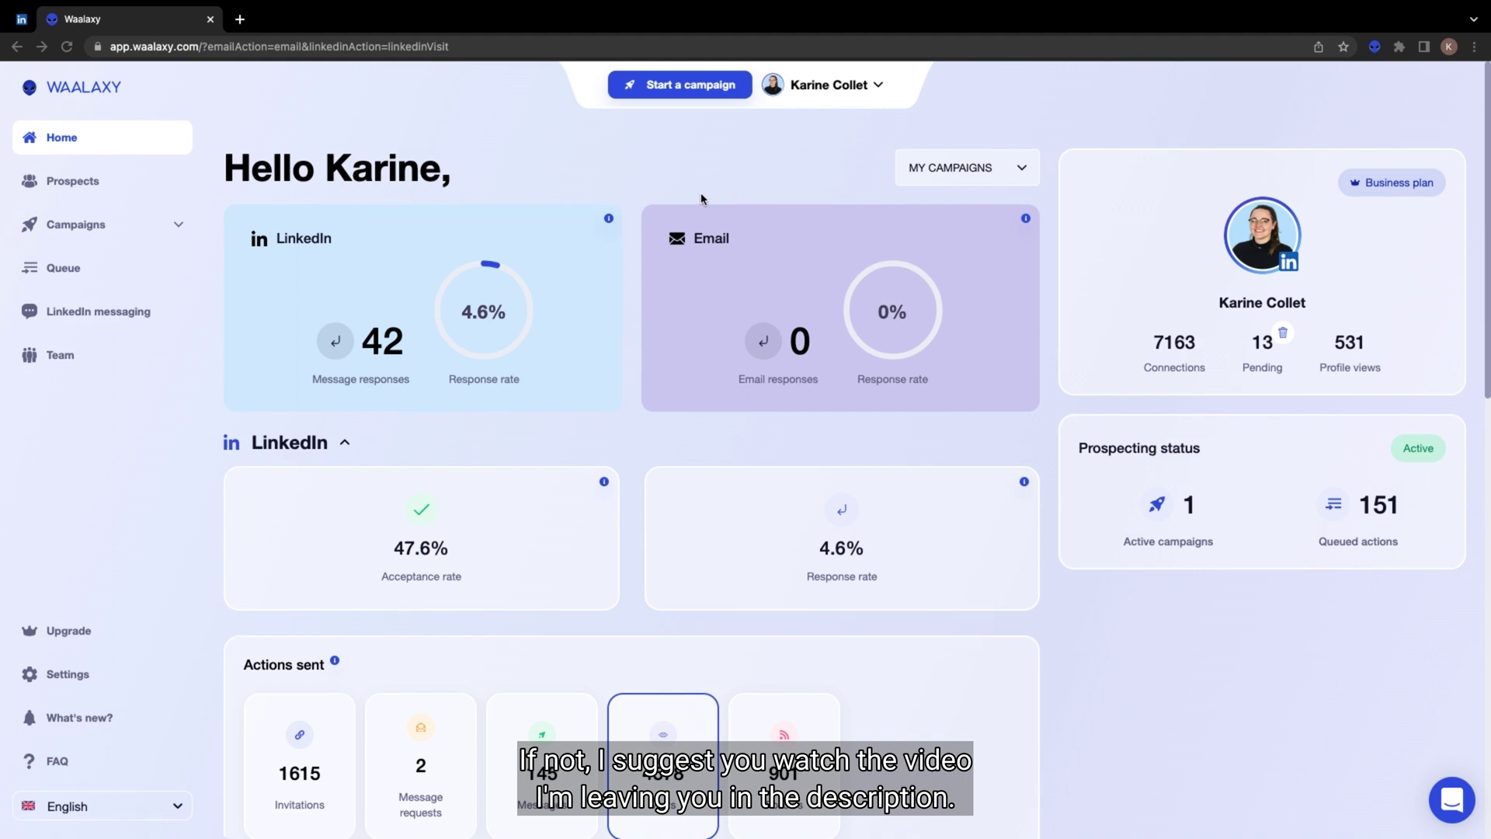
From Campaigns, start a new campaign from the Invitation + Message sequence
click(90, 223)
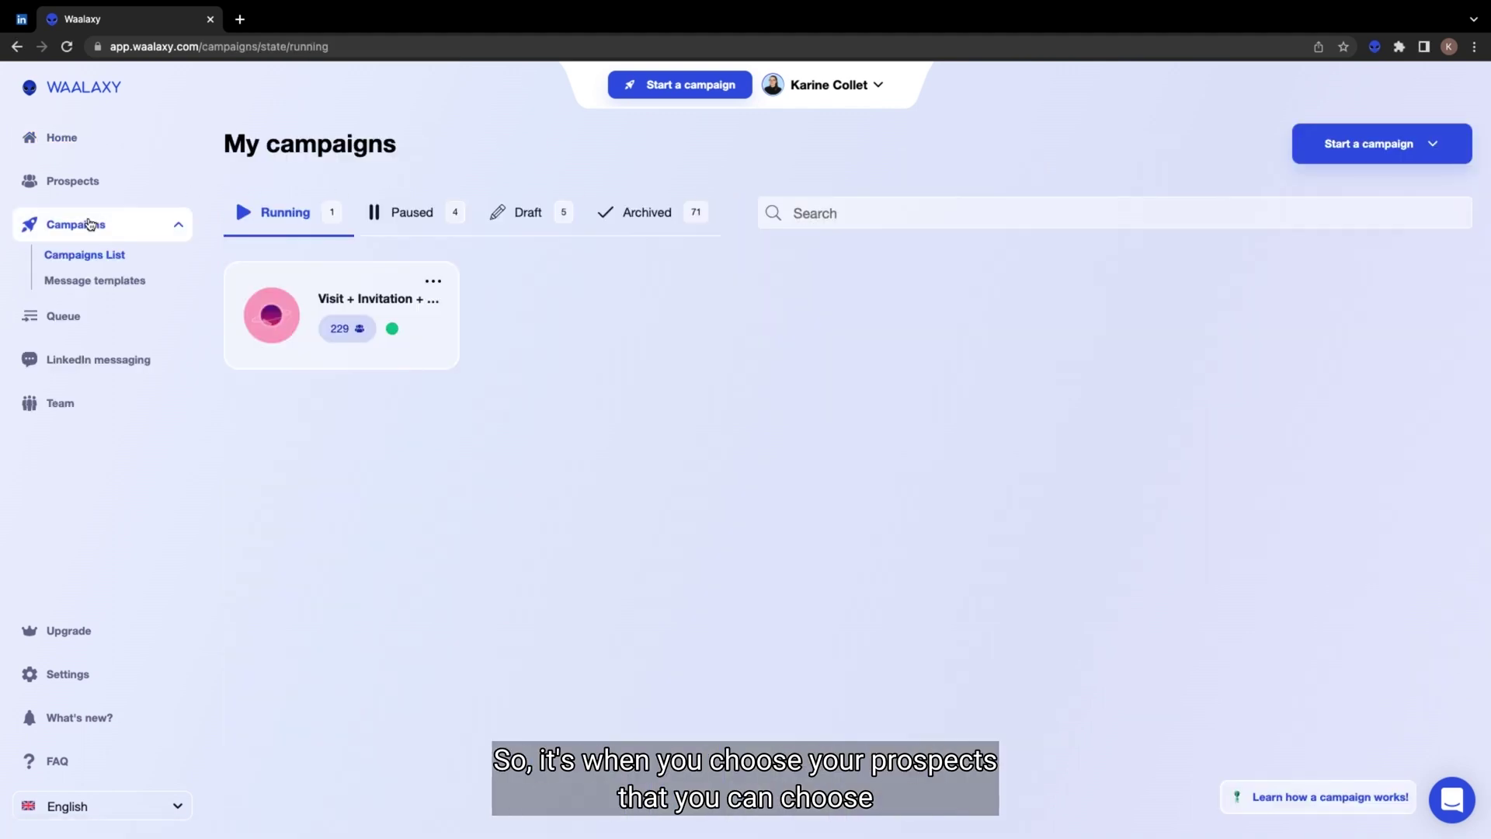
click(1398, 157)
click(1364, 372)
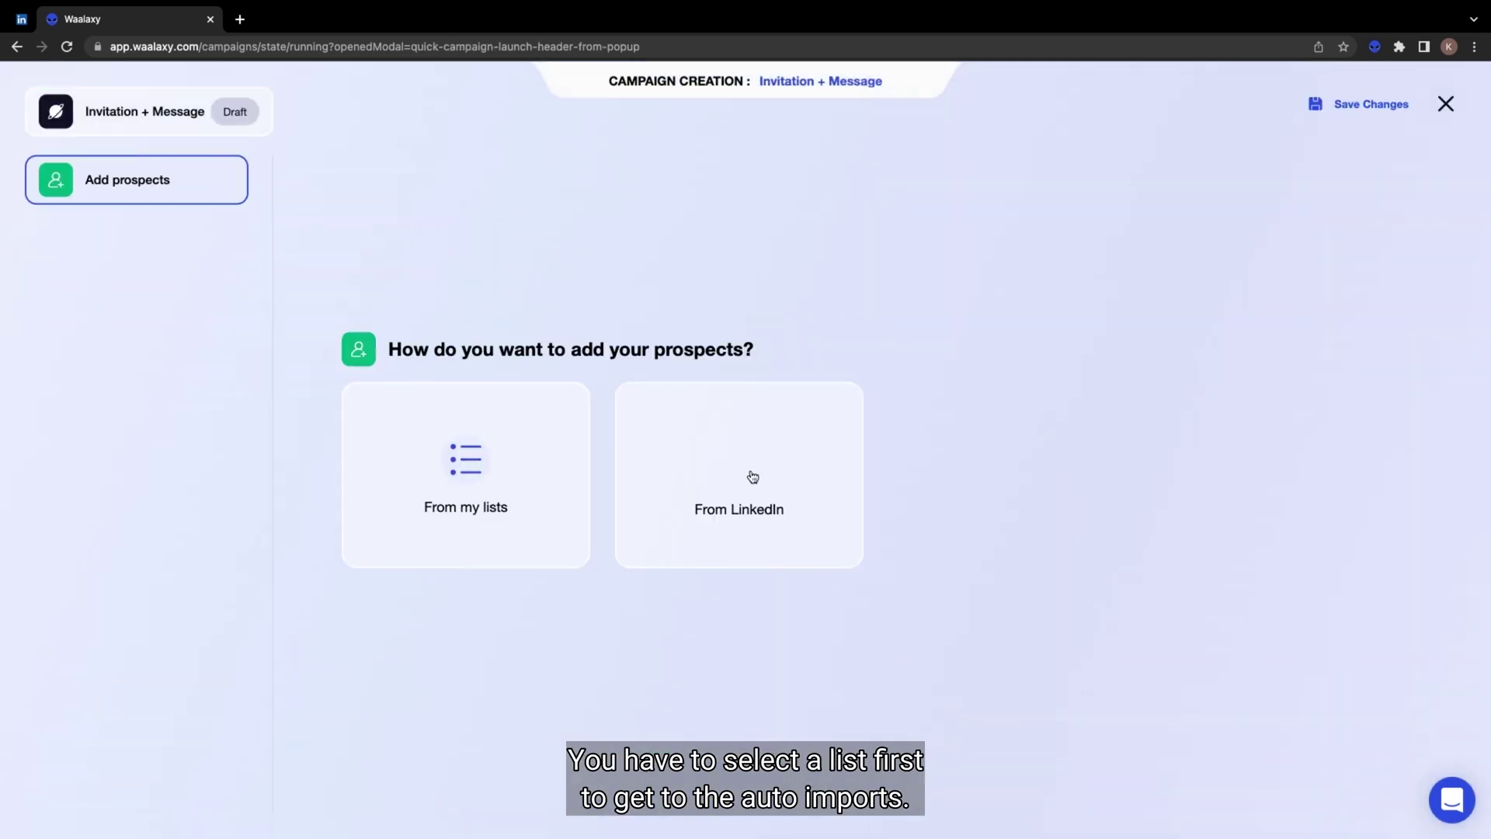
Add prospects from the Waalaxy list, select them individually, and switch to Auto-import
click(557, 468)
click(557, 467)
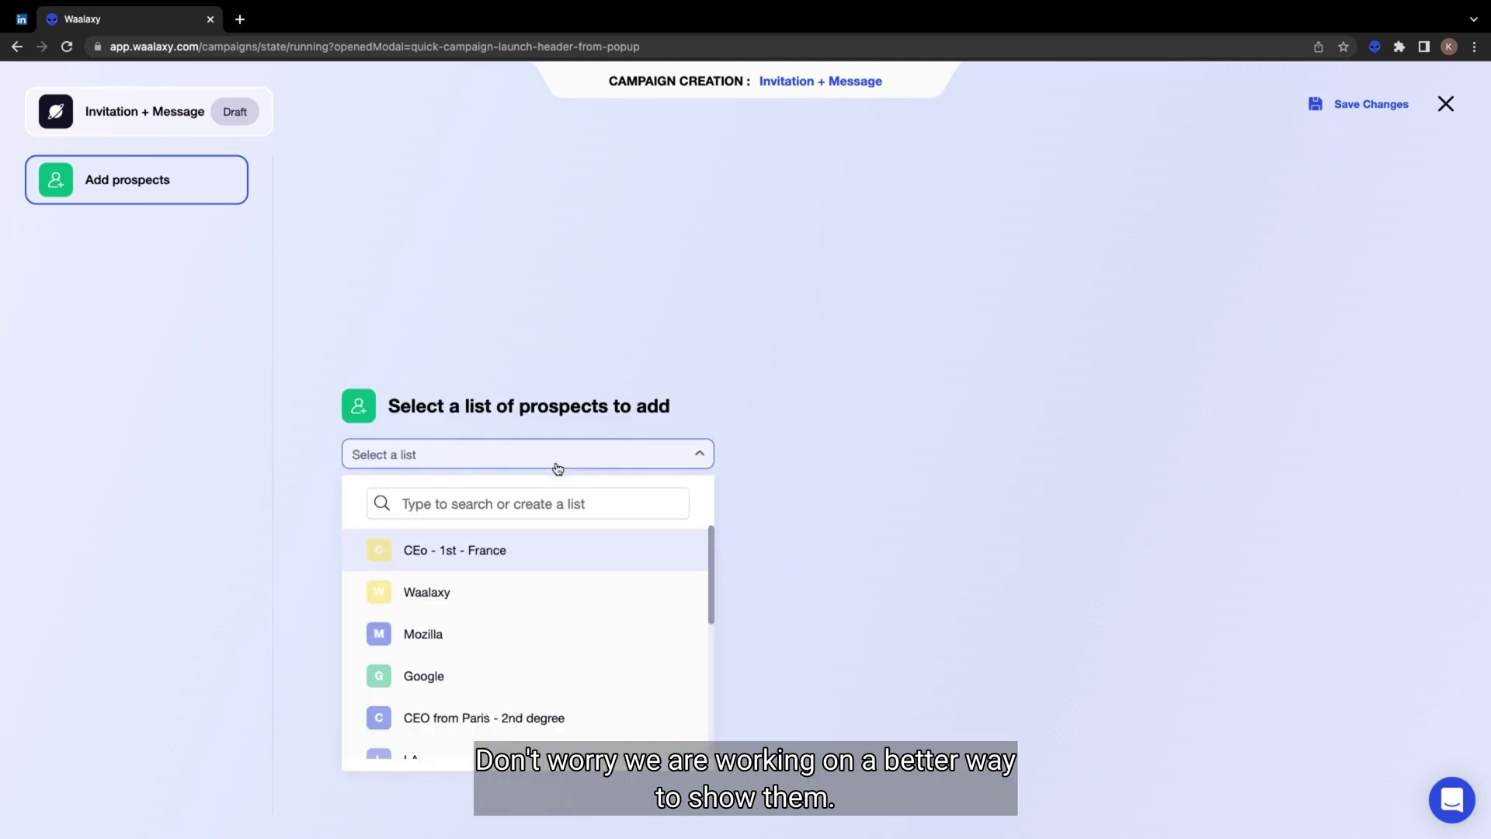
click(495, 596)
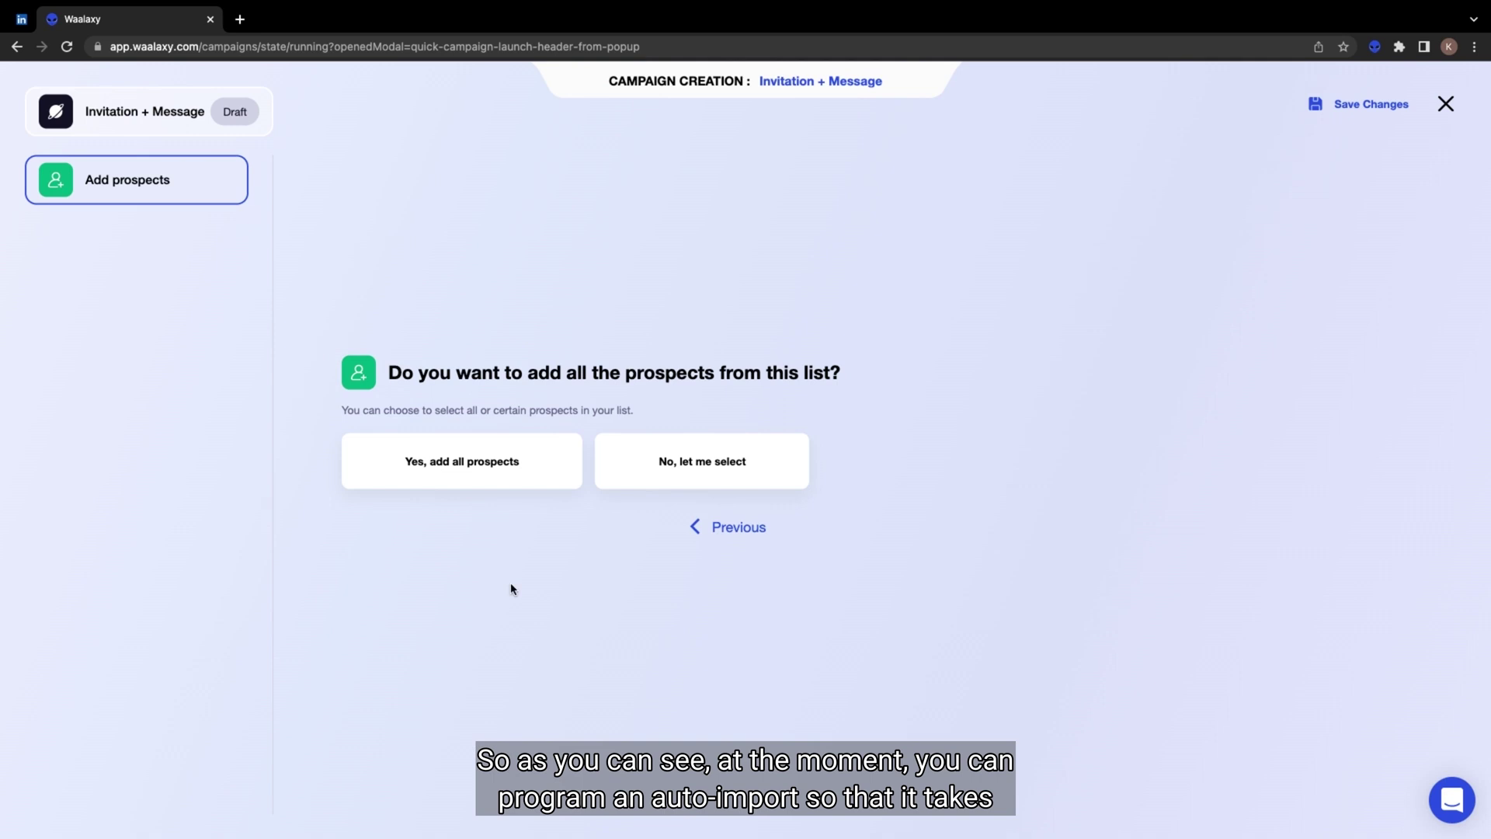
click(695, 440)
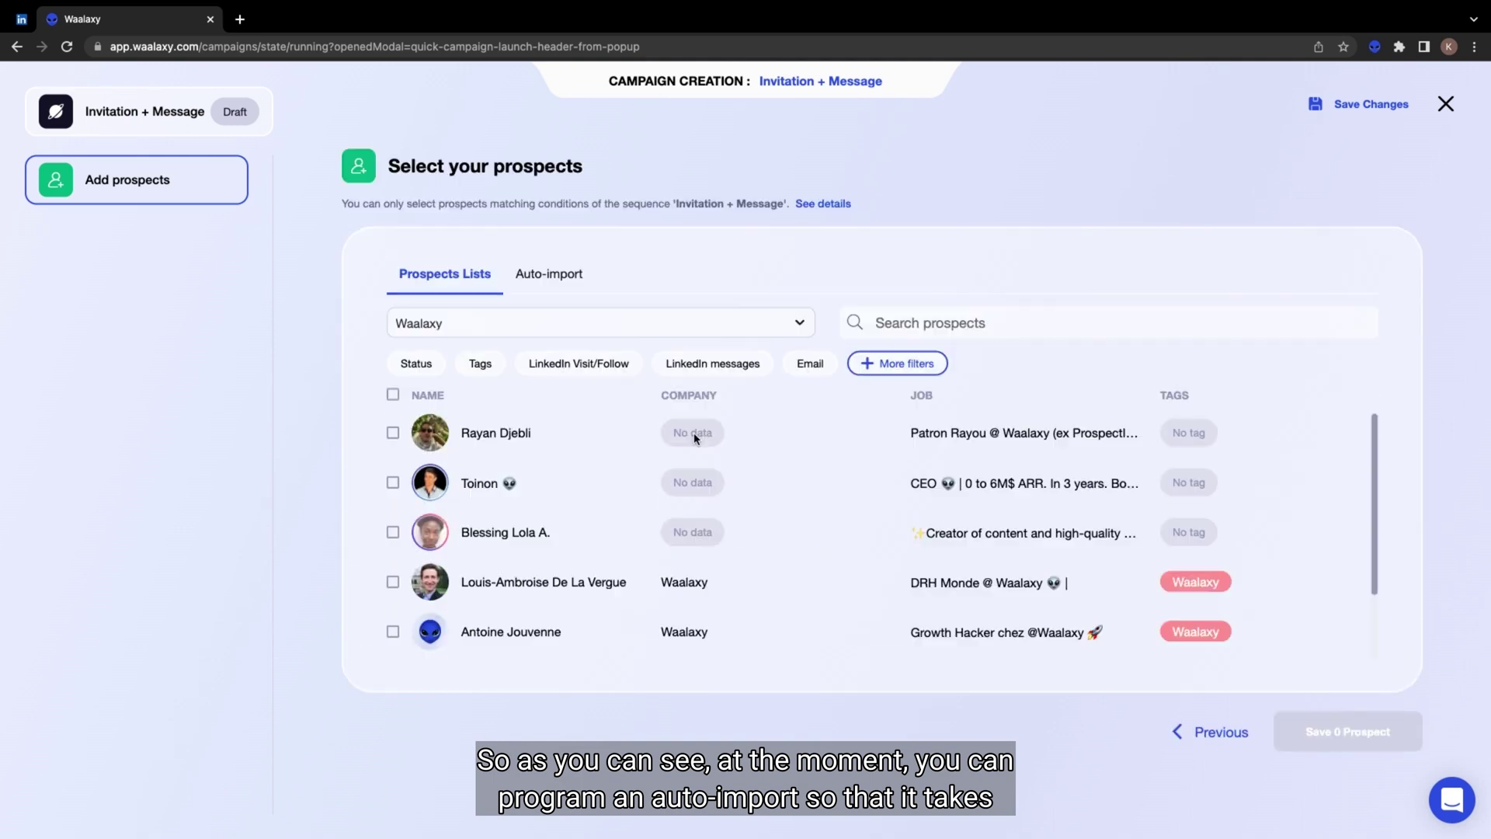
click(542, 274)
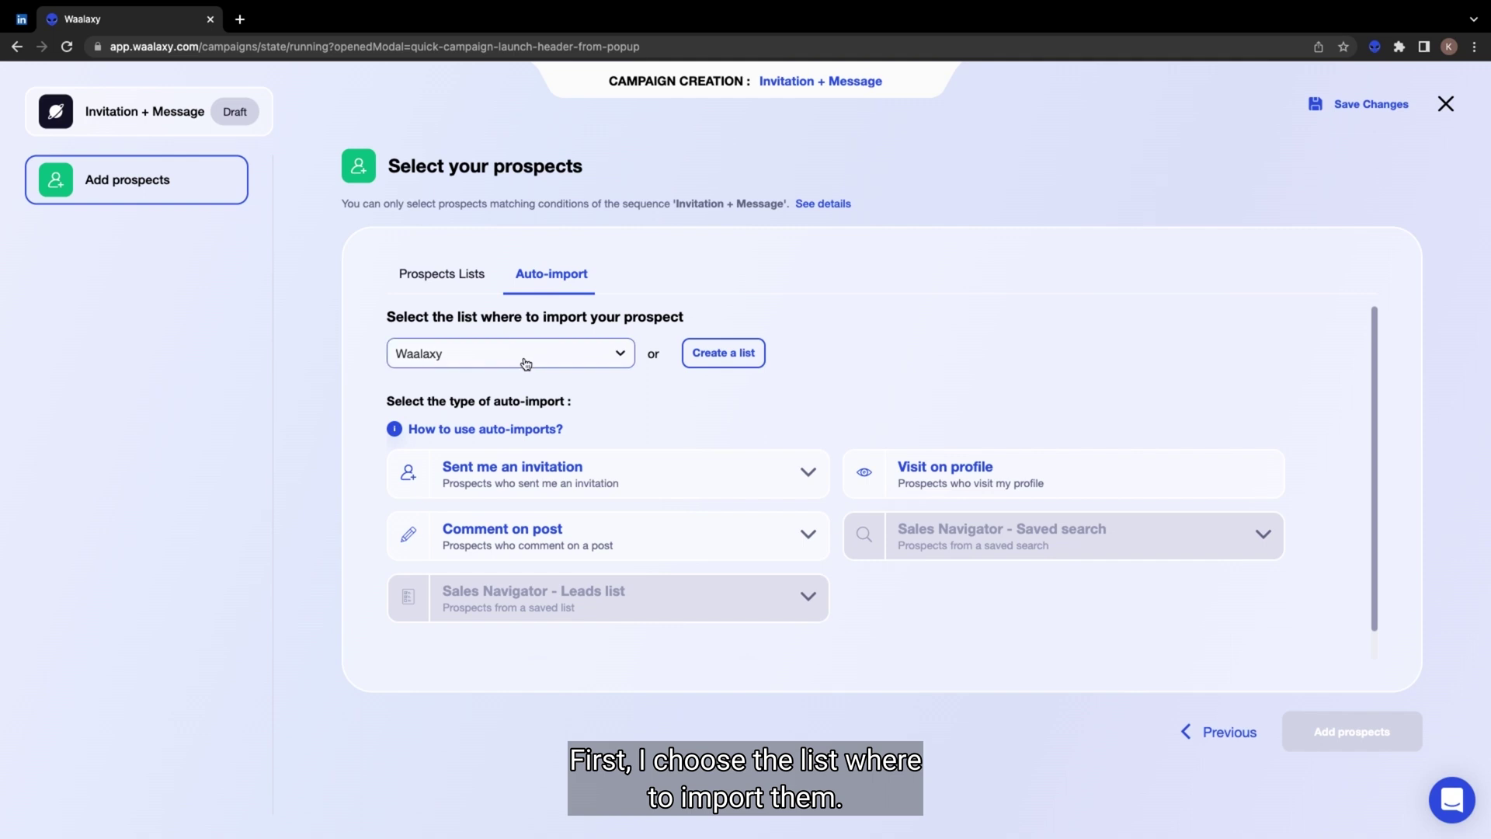
Create a new destination list named 'Comment iOS16 post'
click(715, 359)
text(Auto-import comment)
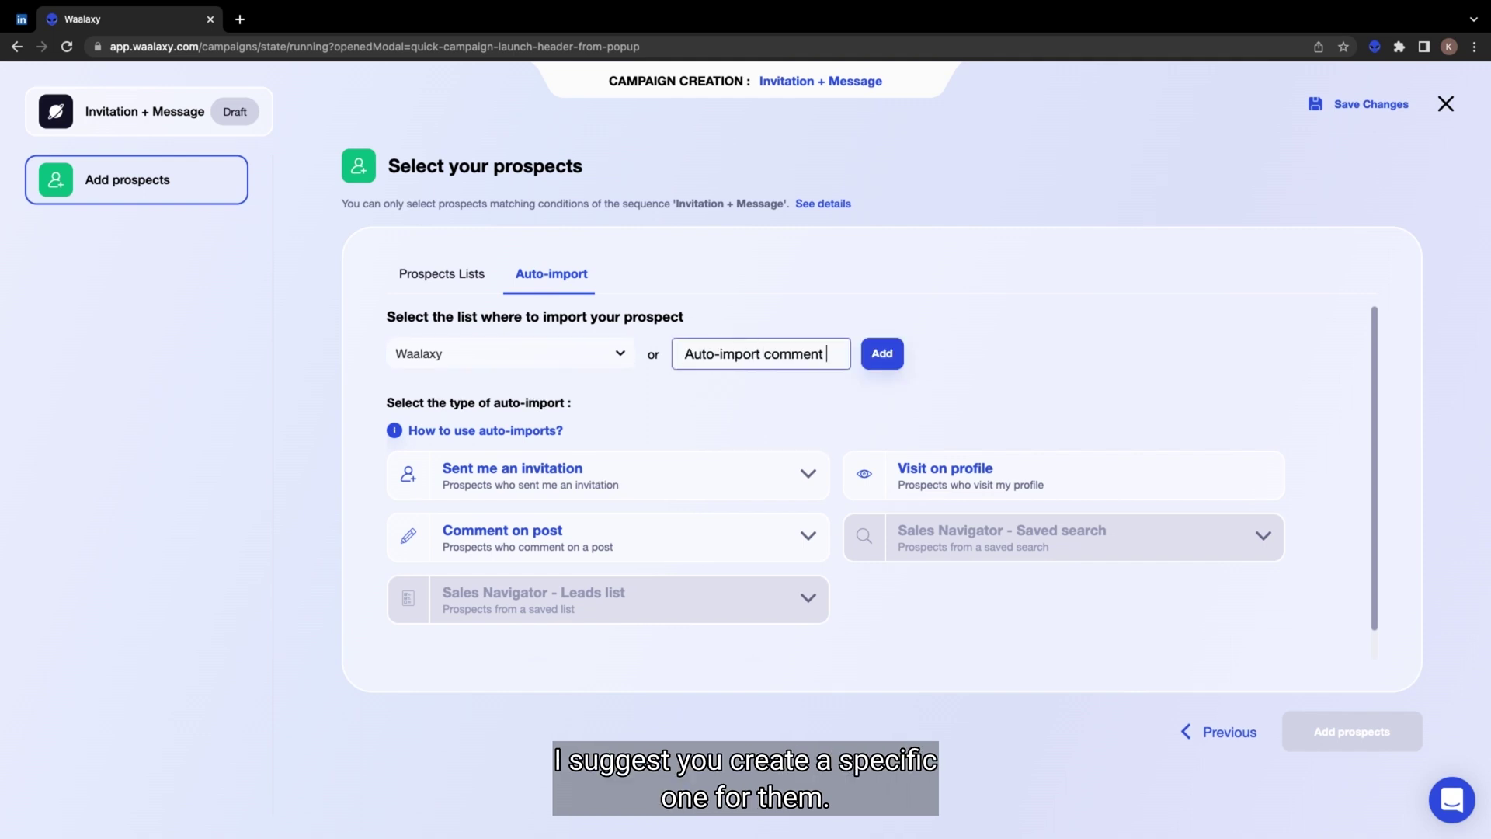
text( iOS16)
key(ctrl+a)
text(Comment iOS16 post)
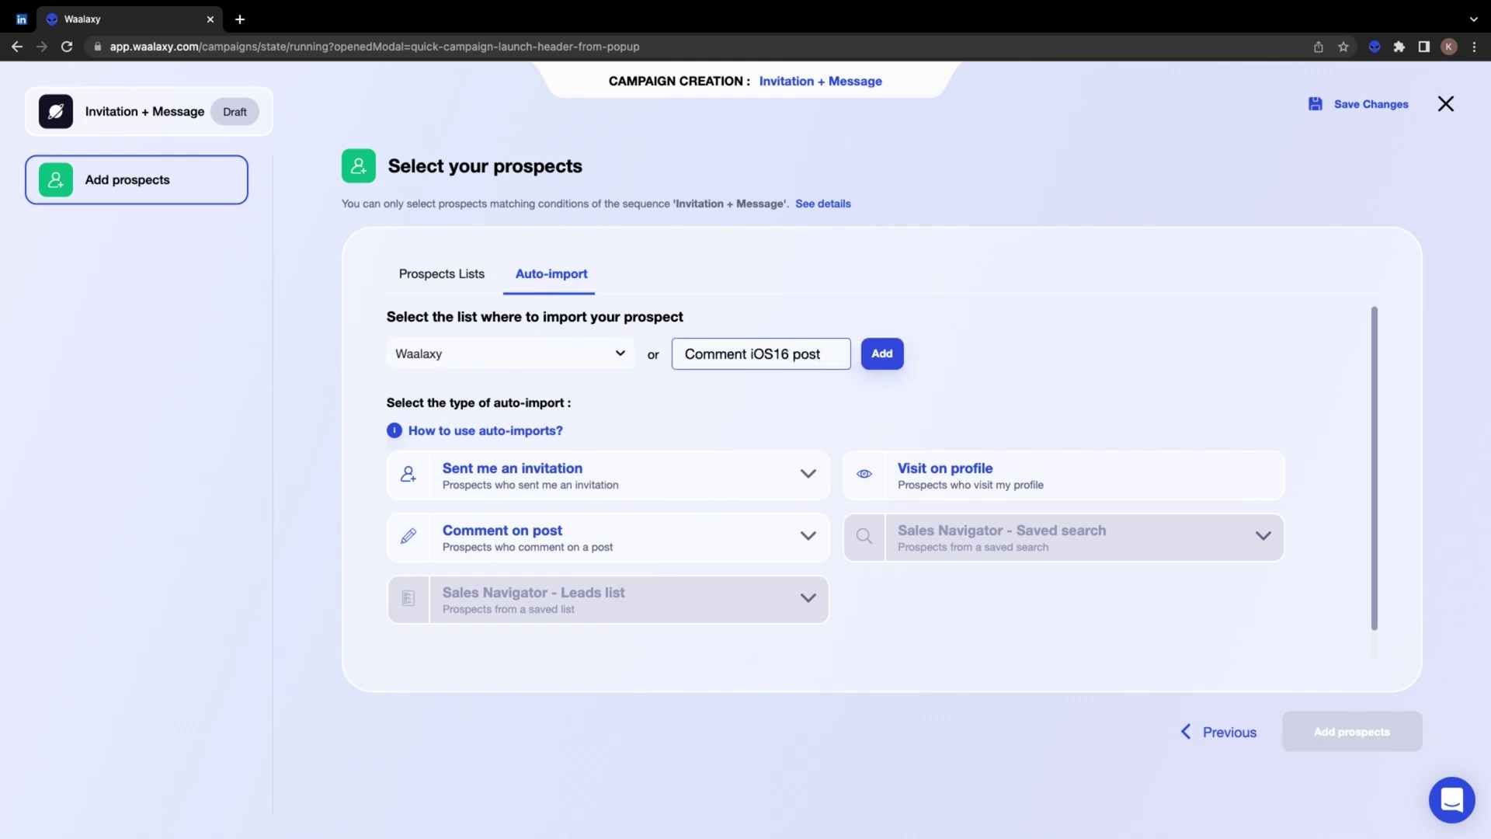
key(Return)
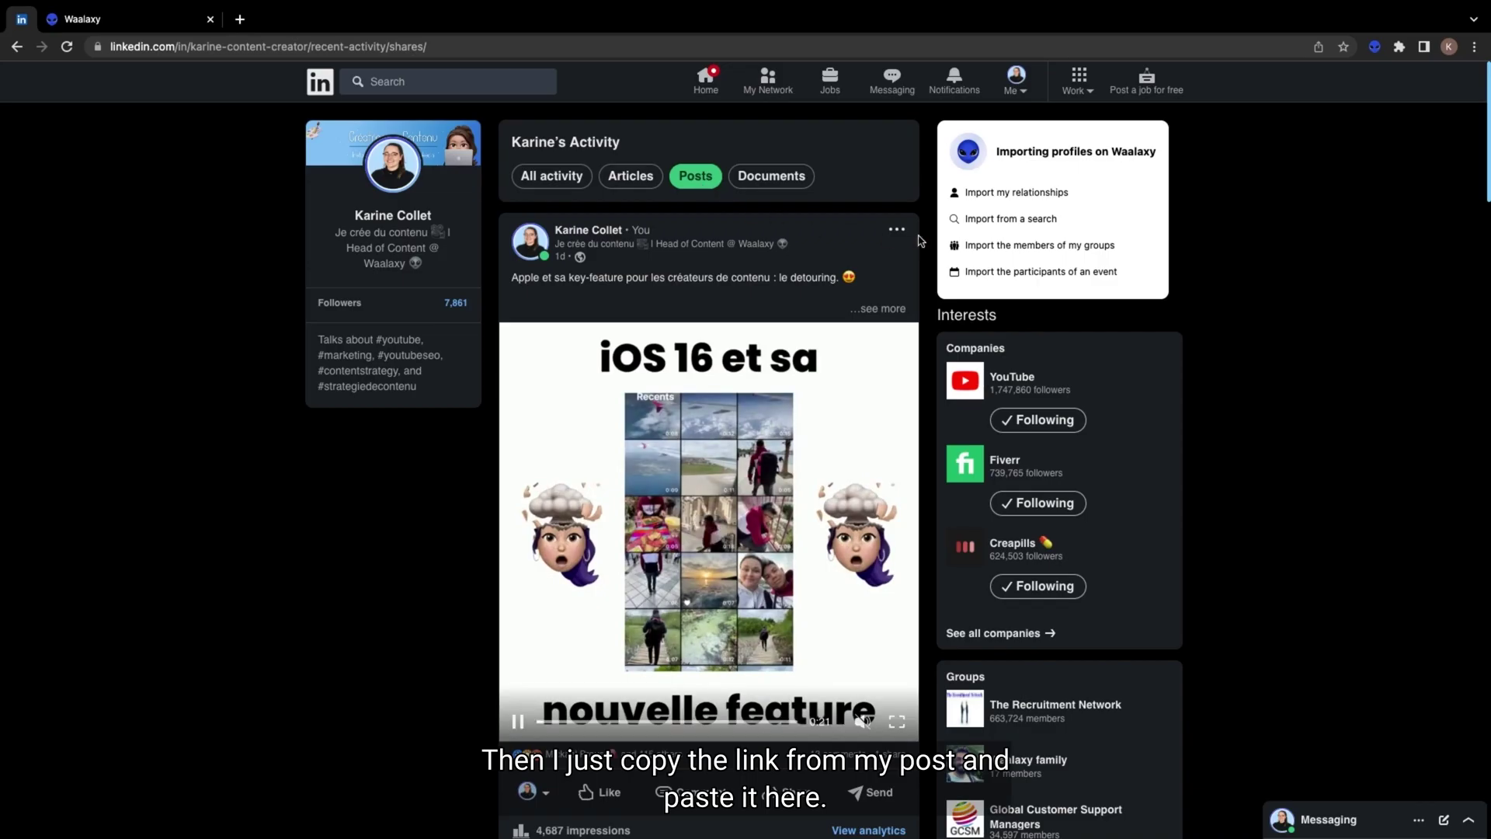
Copy the iOS 16 LinkedIn post's link and return to Waalaxy
click(897, 230)
click(711, 357)
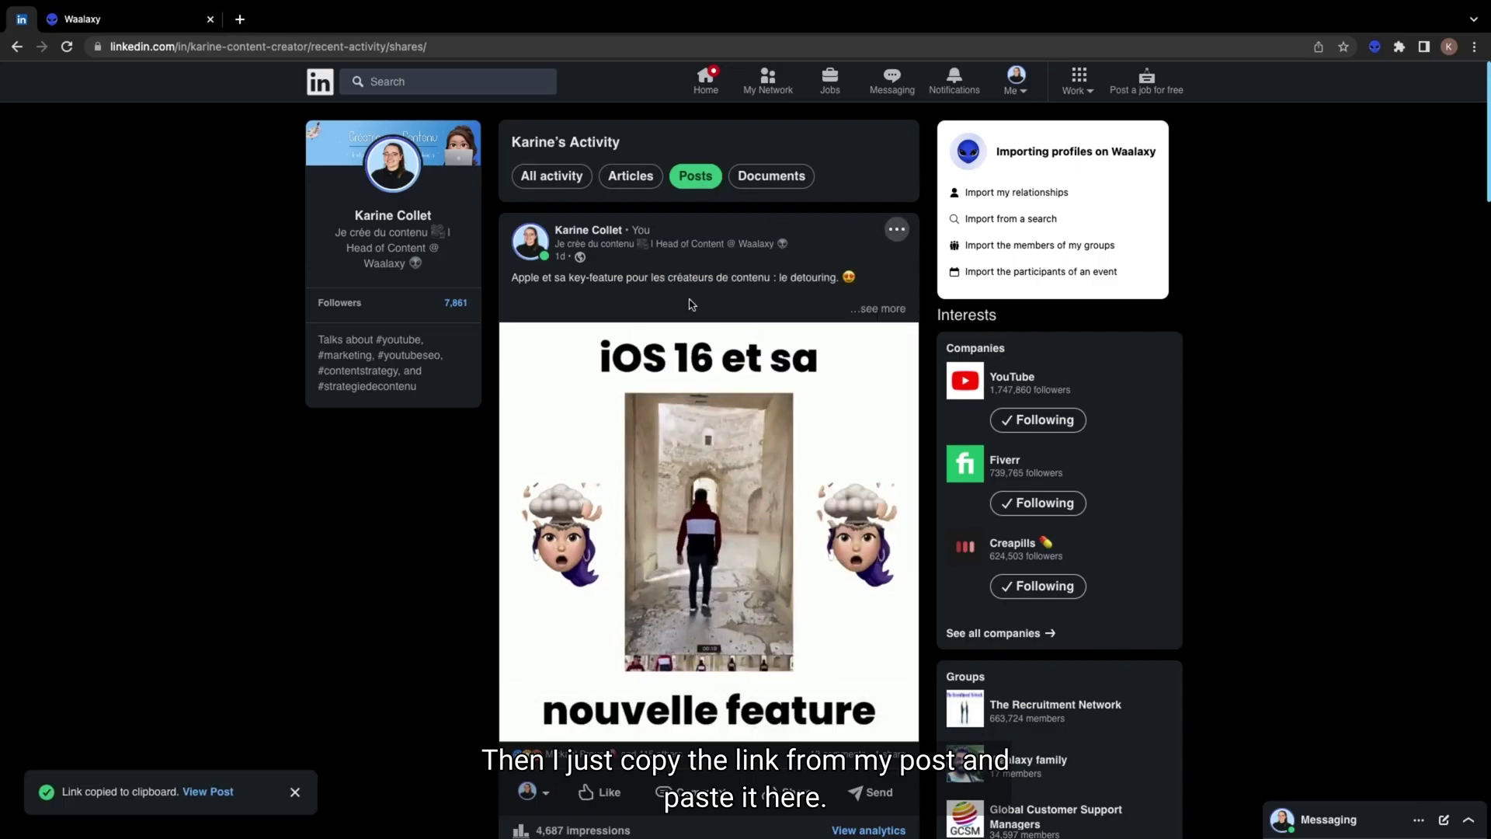
click(147, 20)
Choose Comment on post and paste the copied iOS 16 post link into its URL field
click(555, 559)
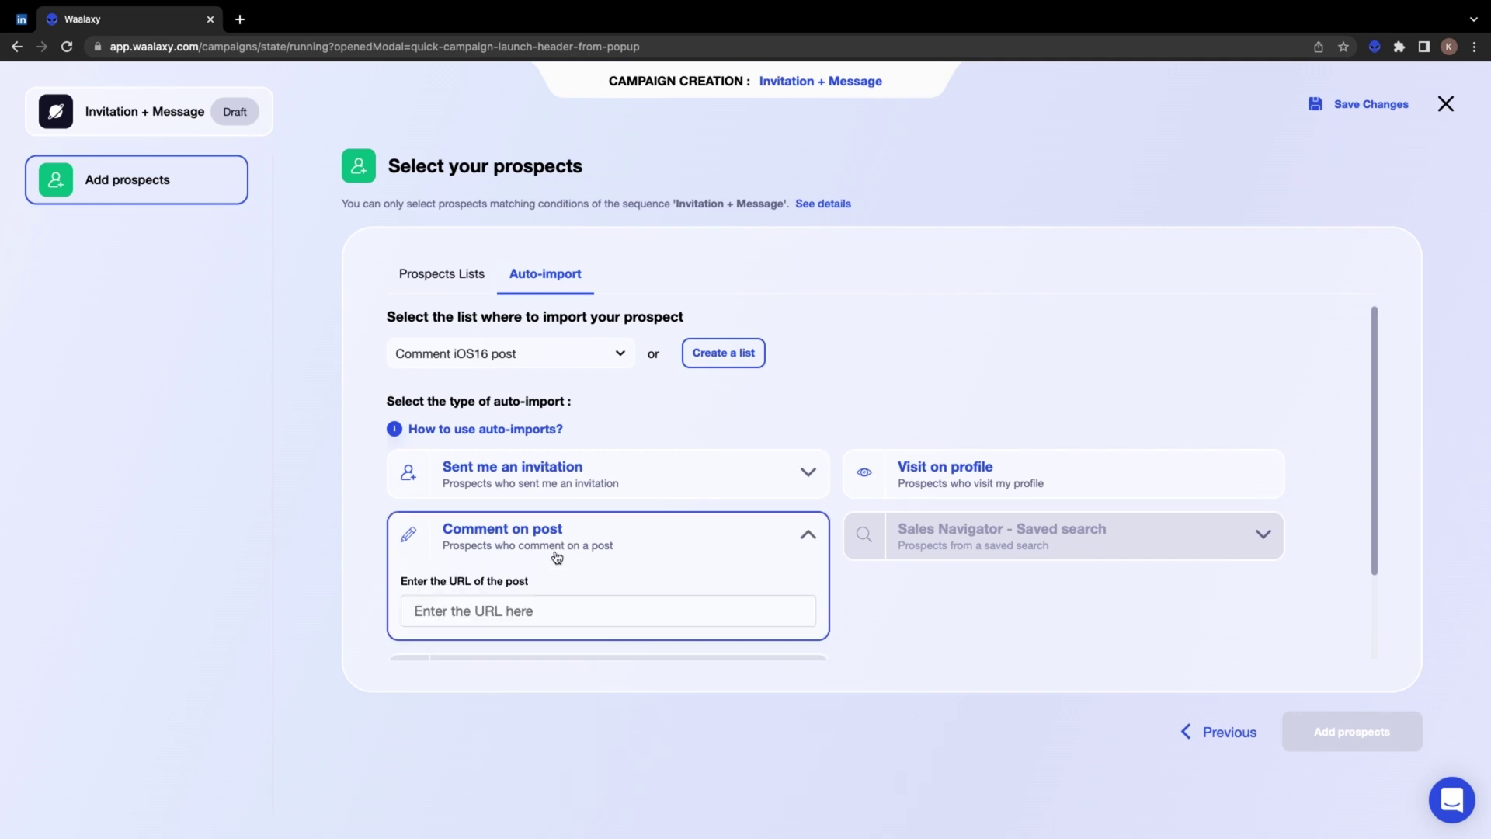
click(521, 611)
right_click(524, 610)
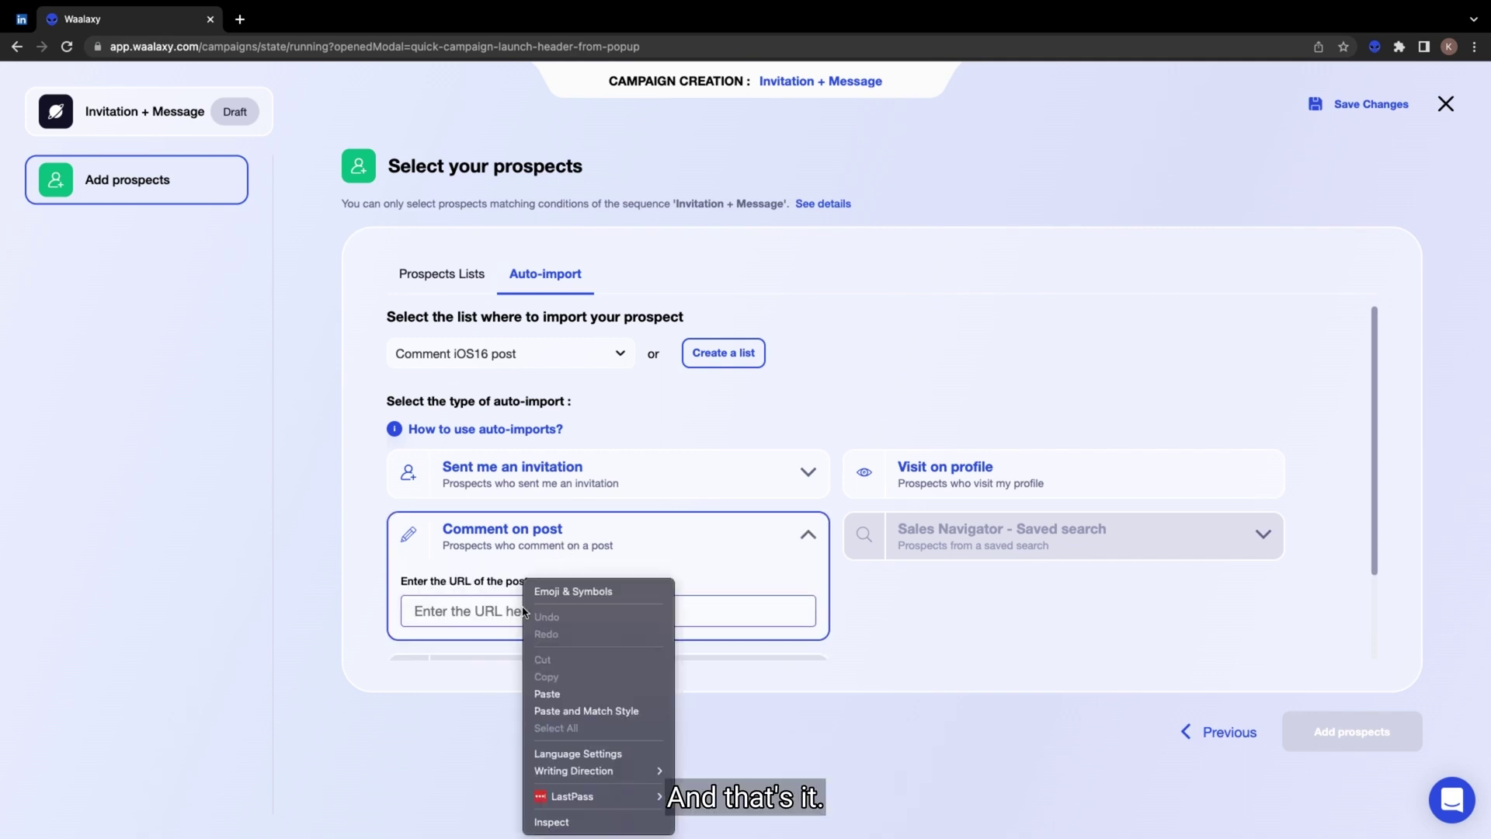
click(550, 693)
scroll(997, 601, down, 3)
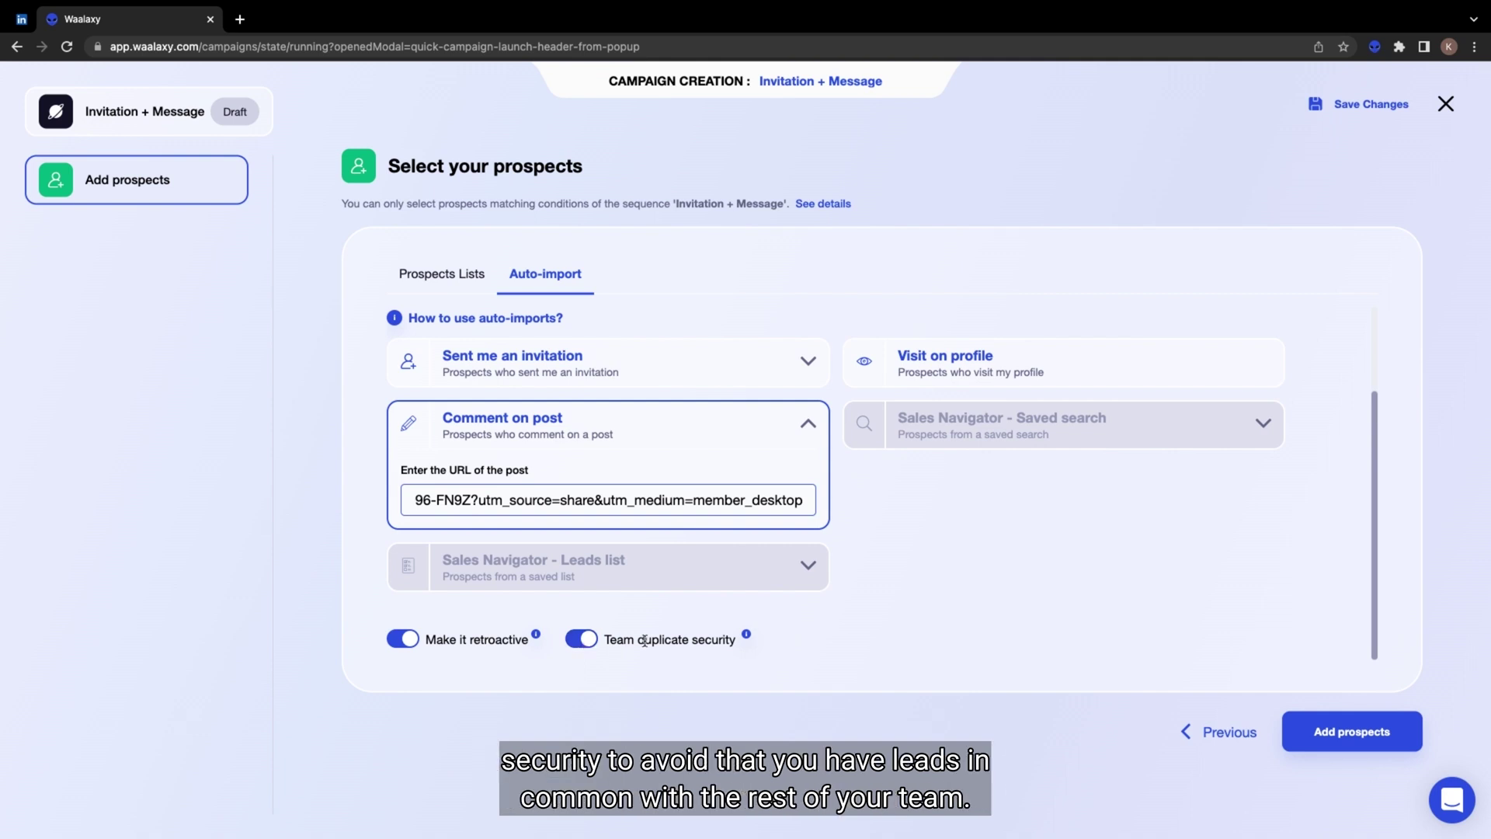
Add the commenter prospects and save the invitation without a note
click(1333, 730)
click(499, 506)
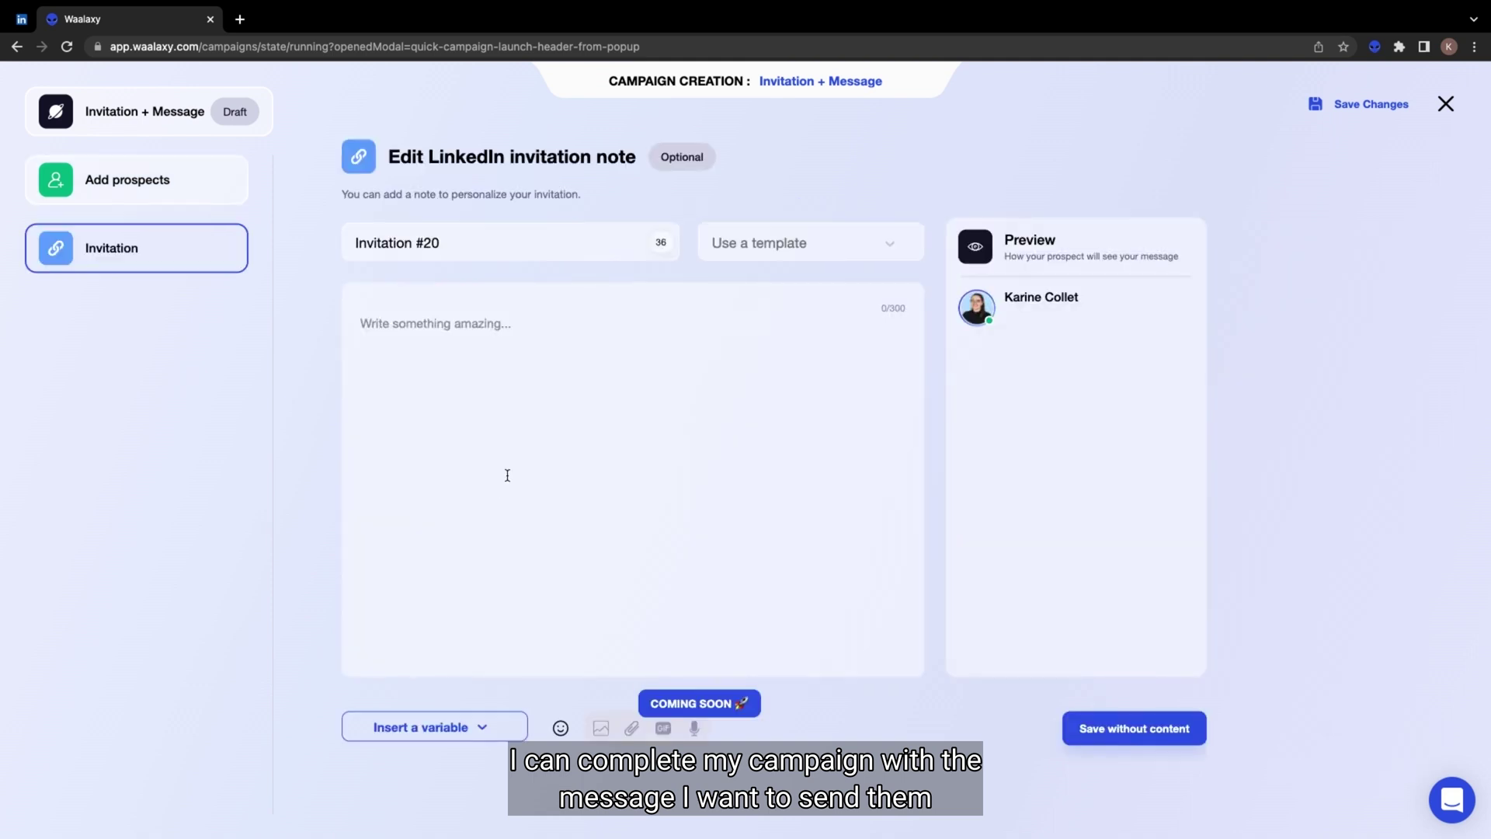
click(1174, 732)
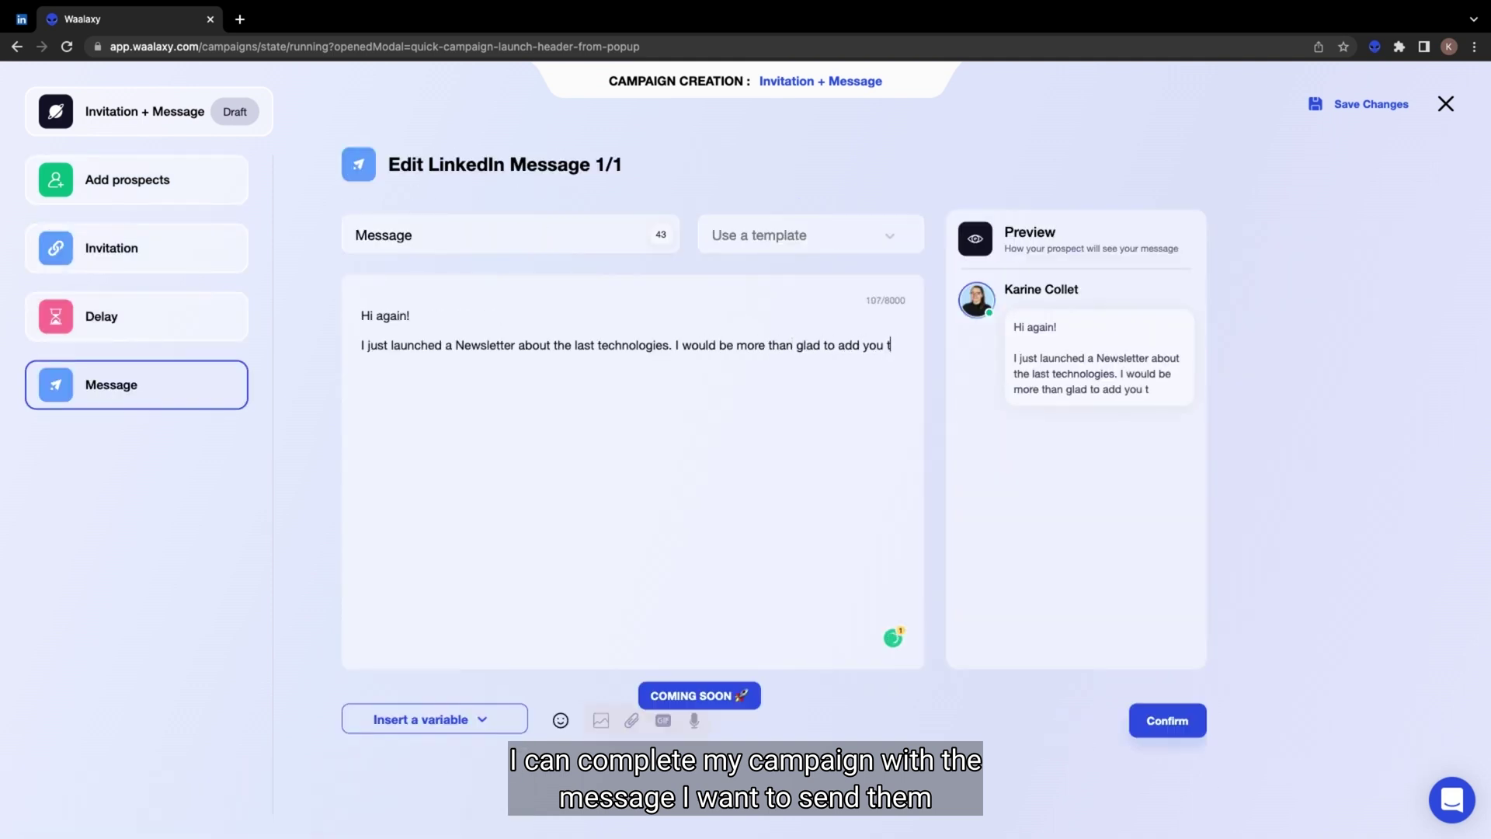
text(o my subscribers. Do you wan)
text(t the link?)
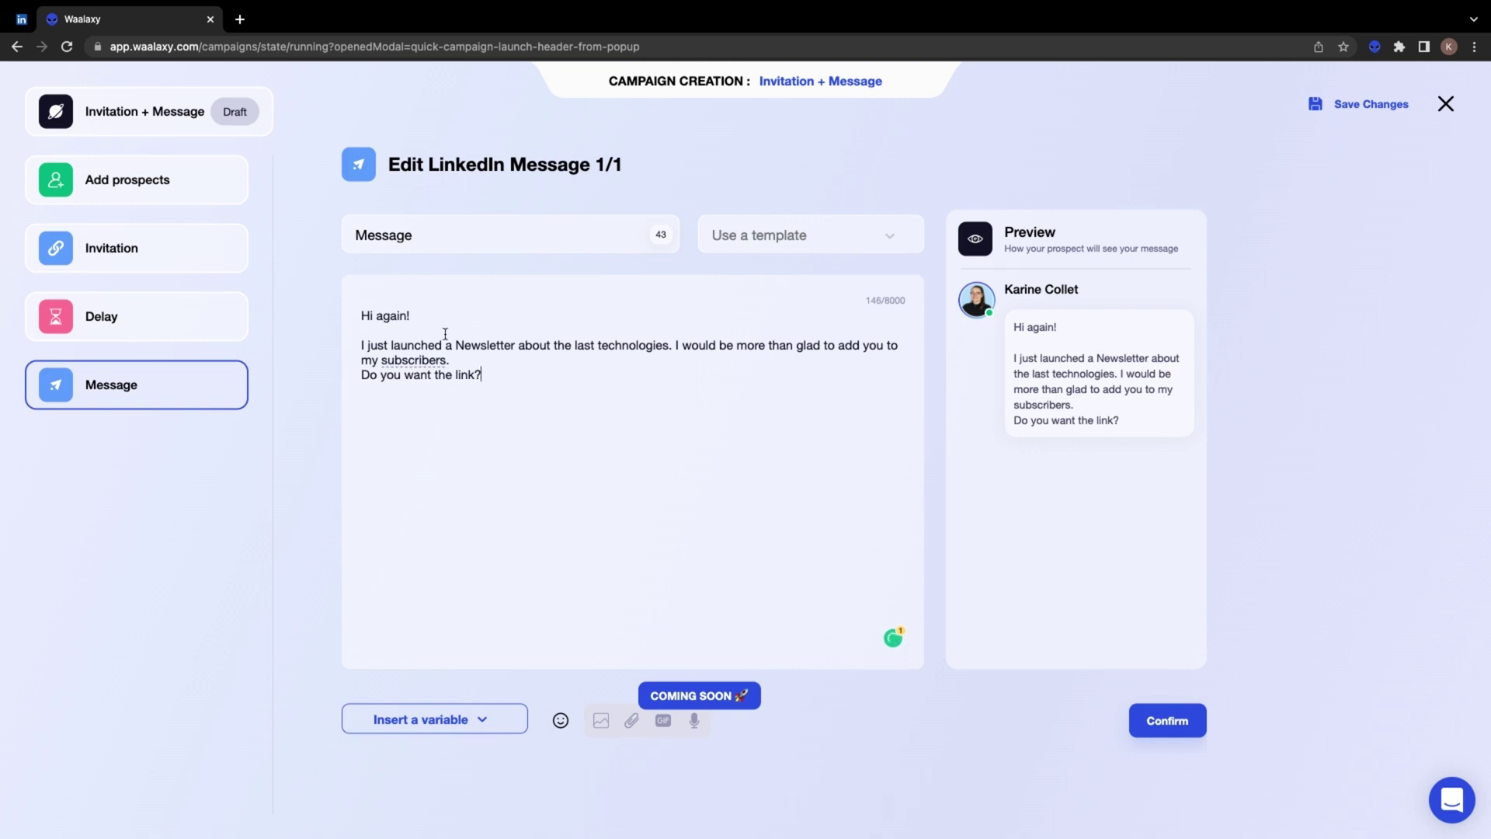
Confirm the newsletter follow-up message and launch the campaign
click(1158, 723)
click(932, 629)
click(786, 570)
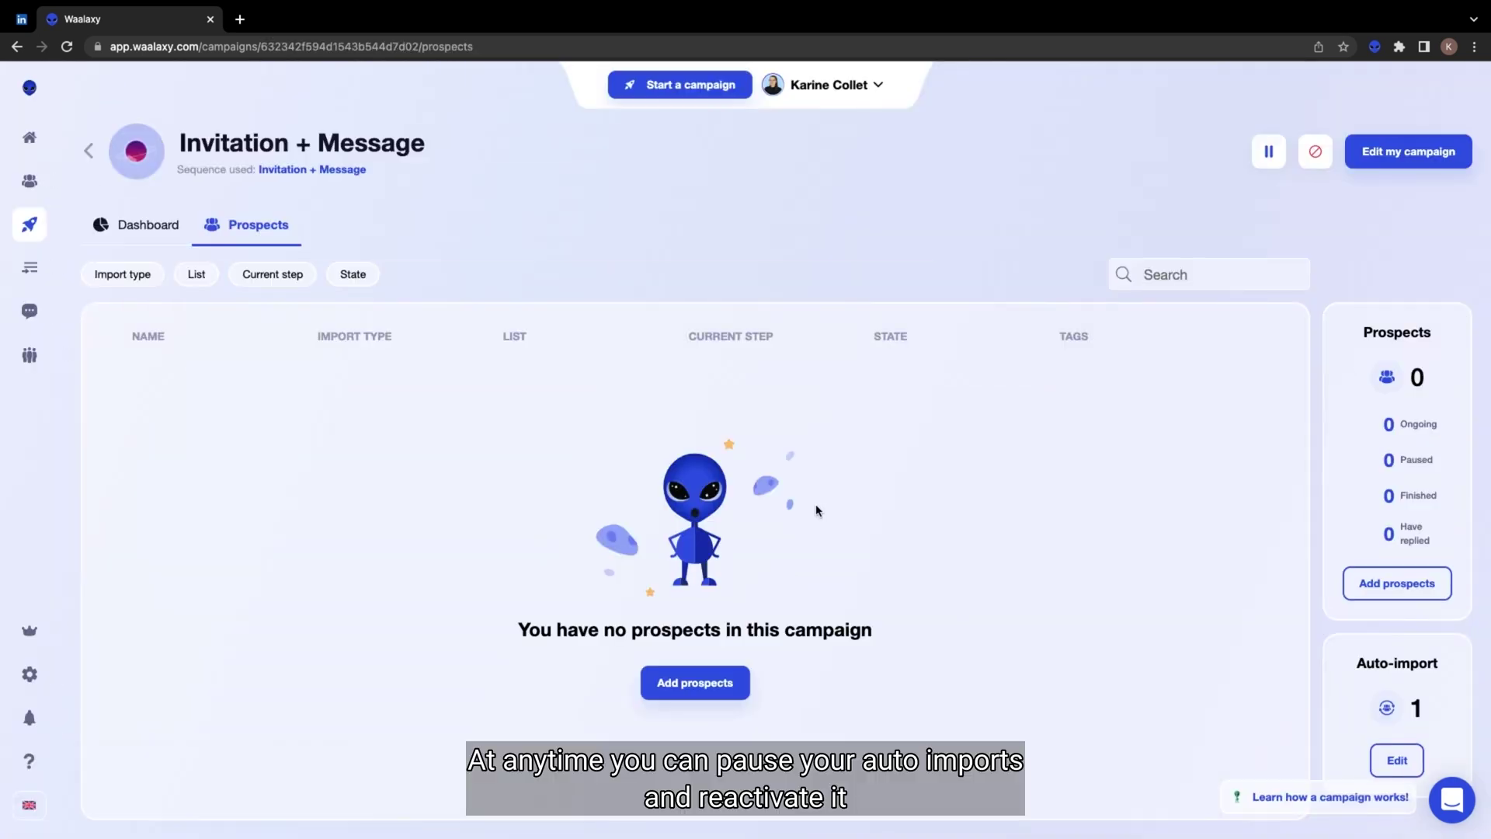
In the campaign editor, add a Visit on profile auto-import feeding Visited my profile
click(1397, 760)
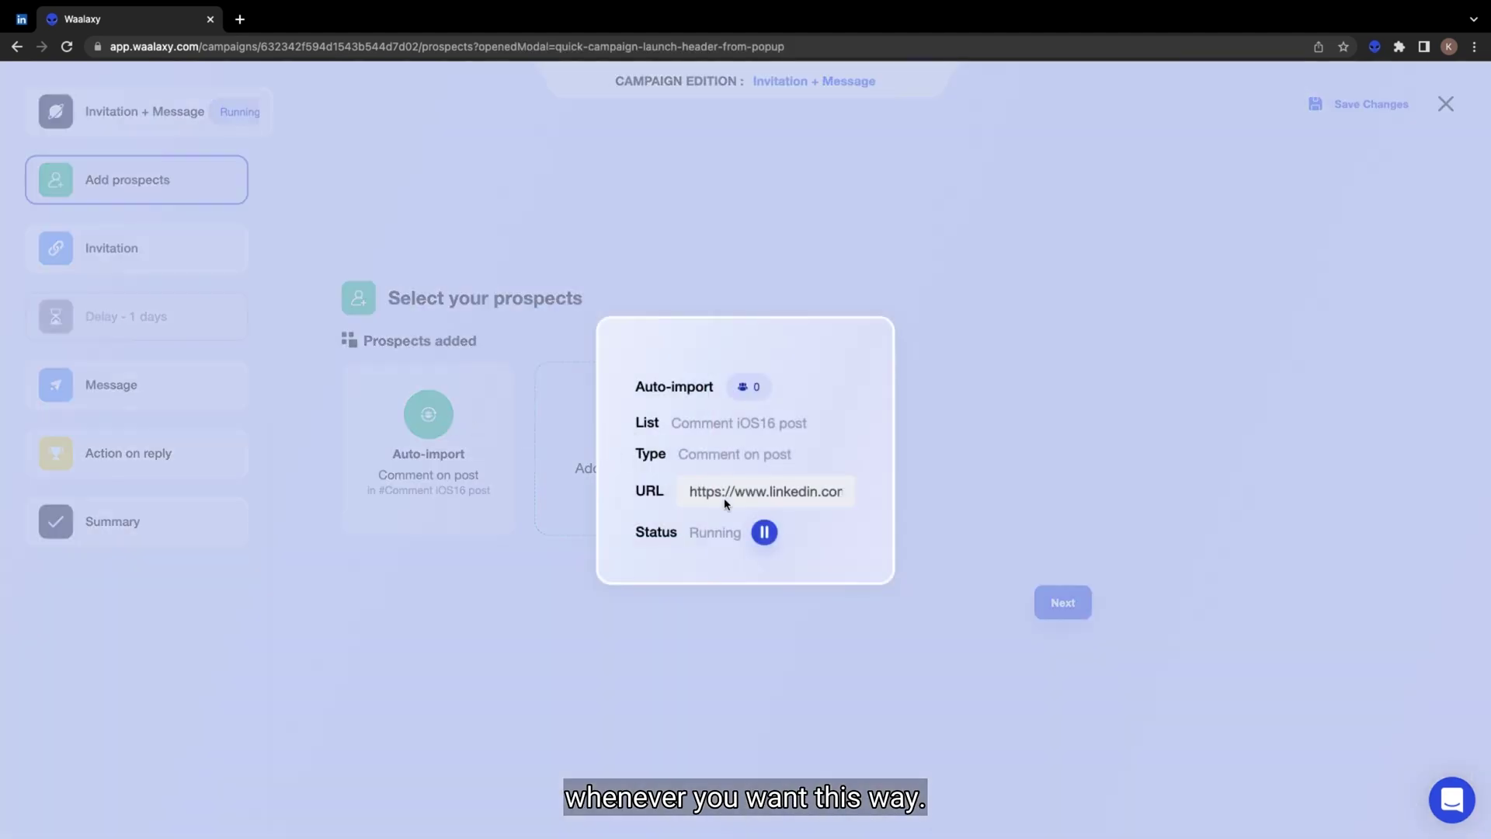
click(991, 527)
click(639, 450)
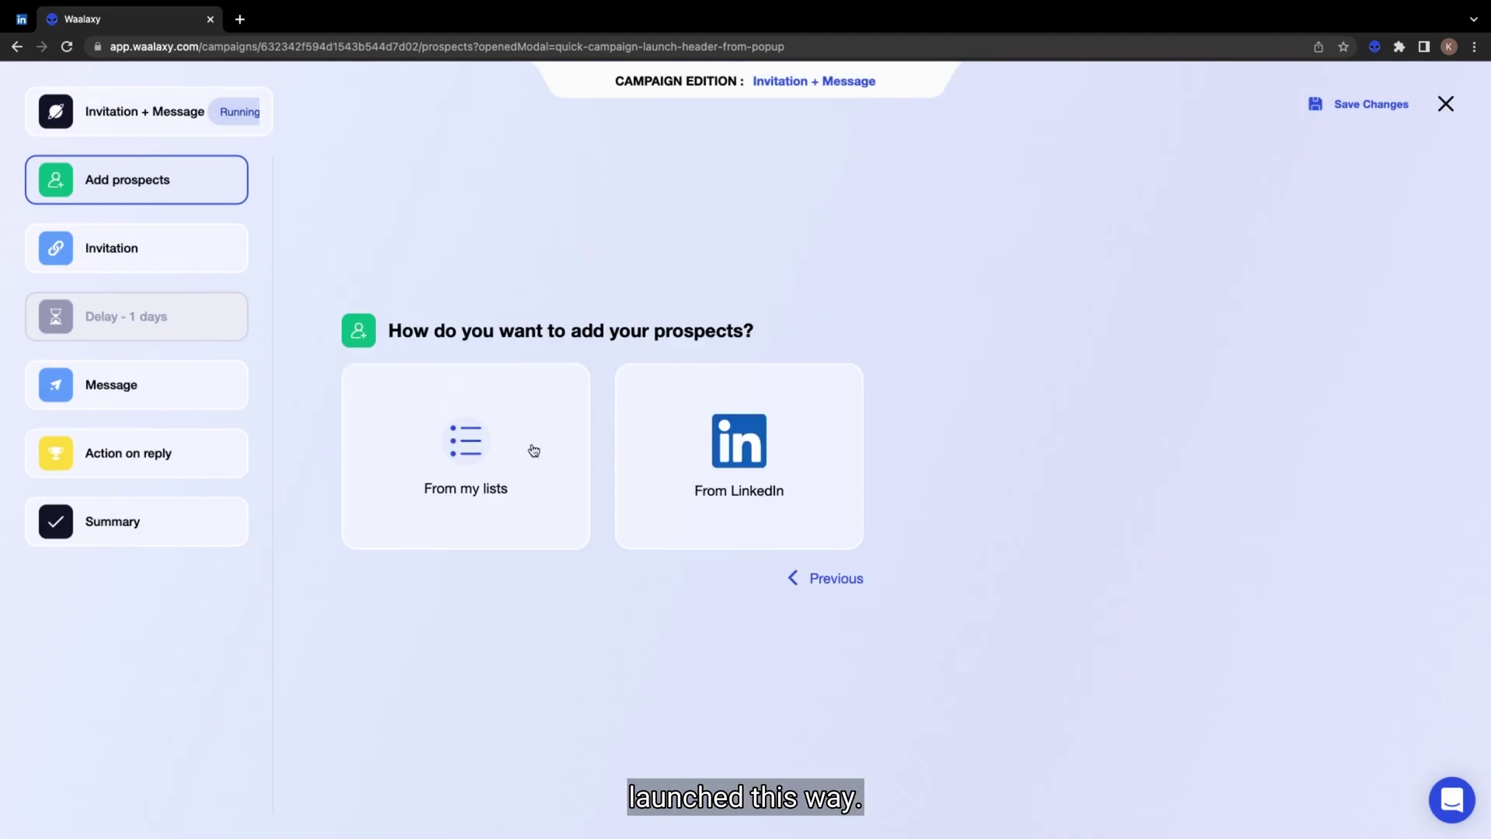
click(533, 451)
click(466, 587)
click(551, 274)
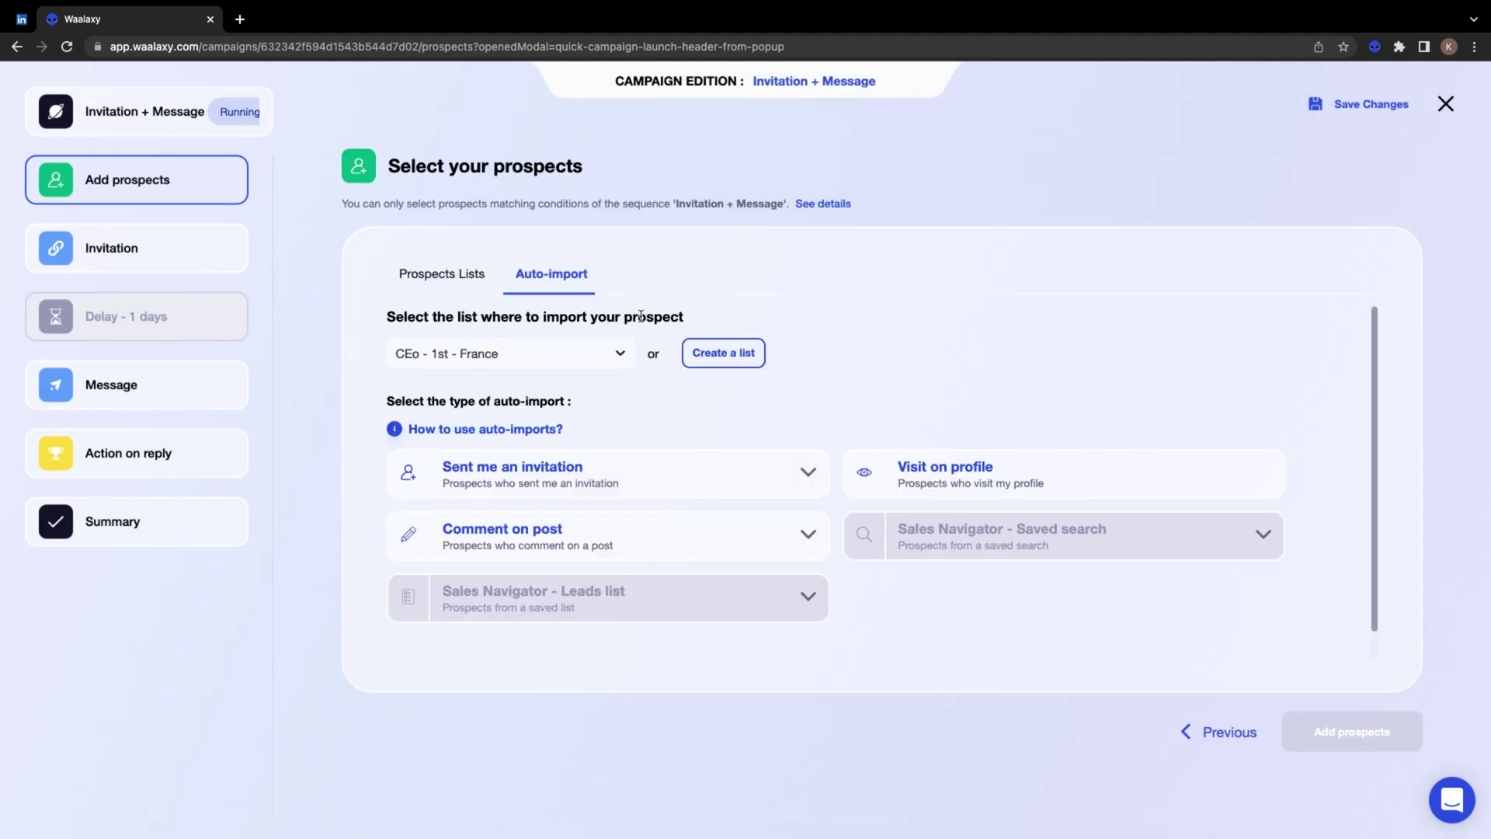
click(1395, 740)
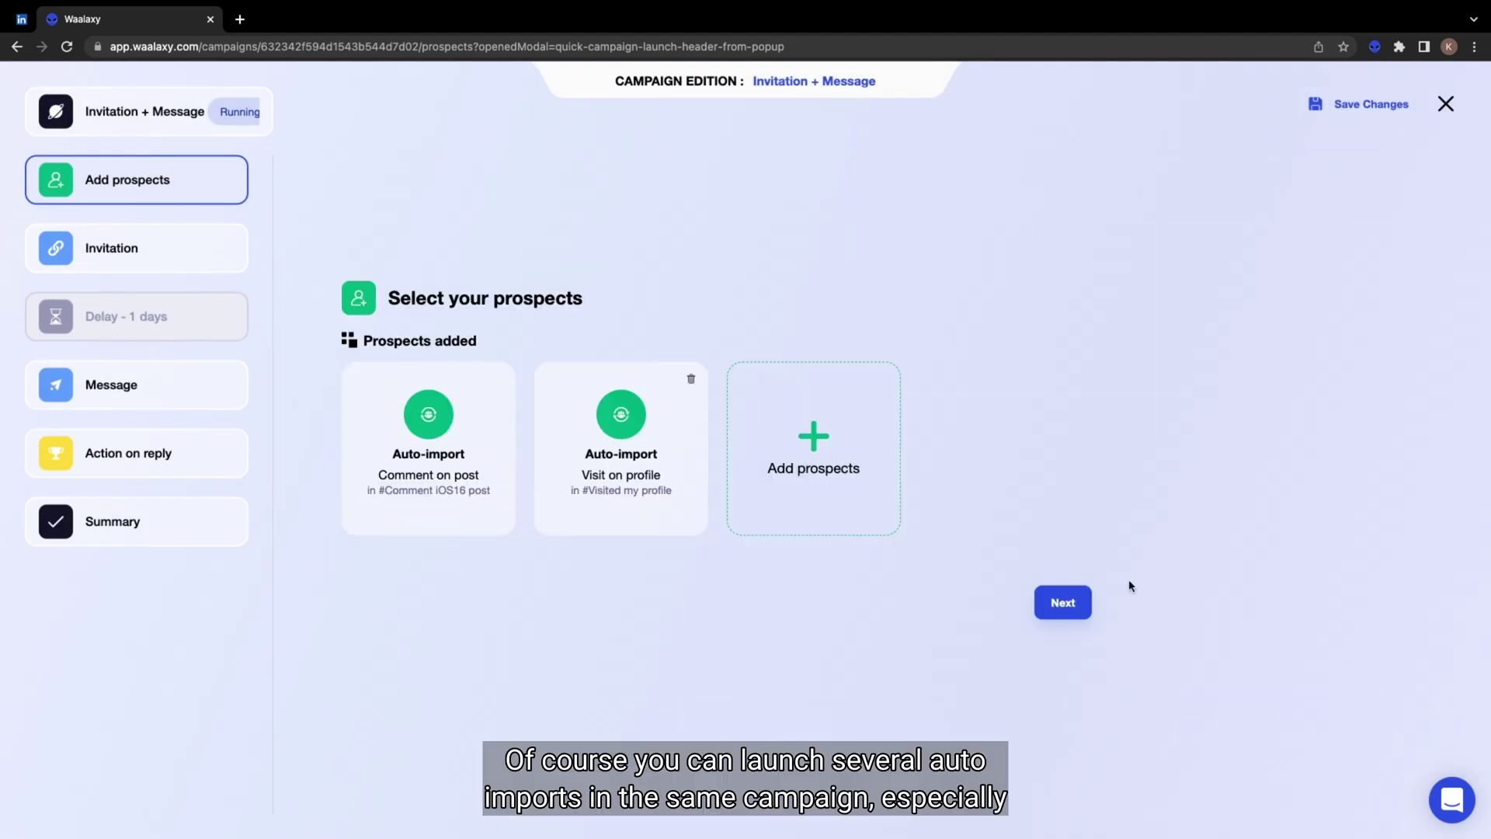
Save the edited campaign with both auto-imports
click(1371, 105)
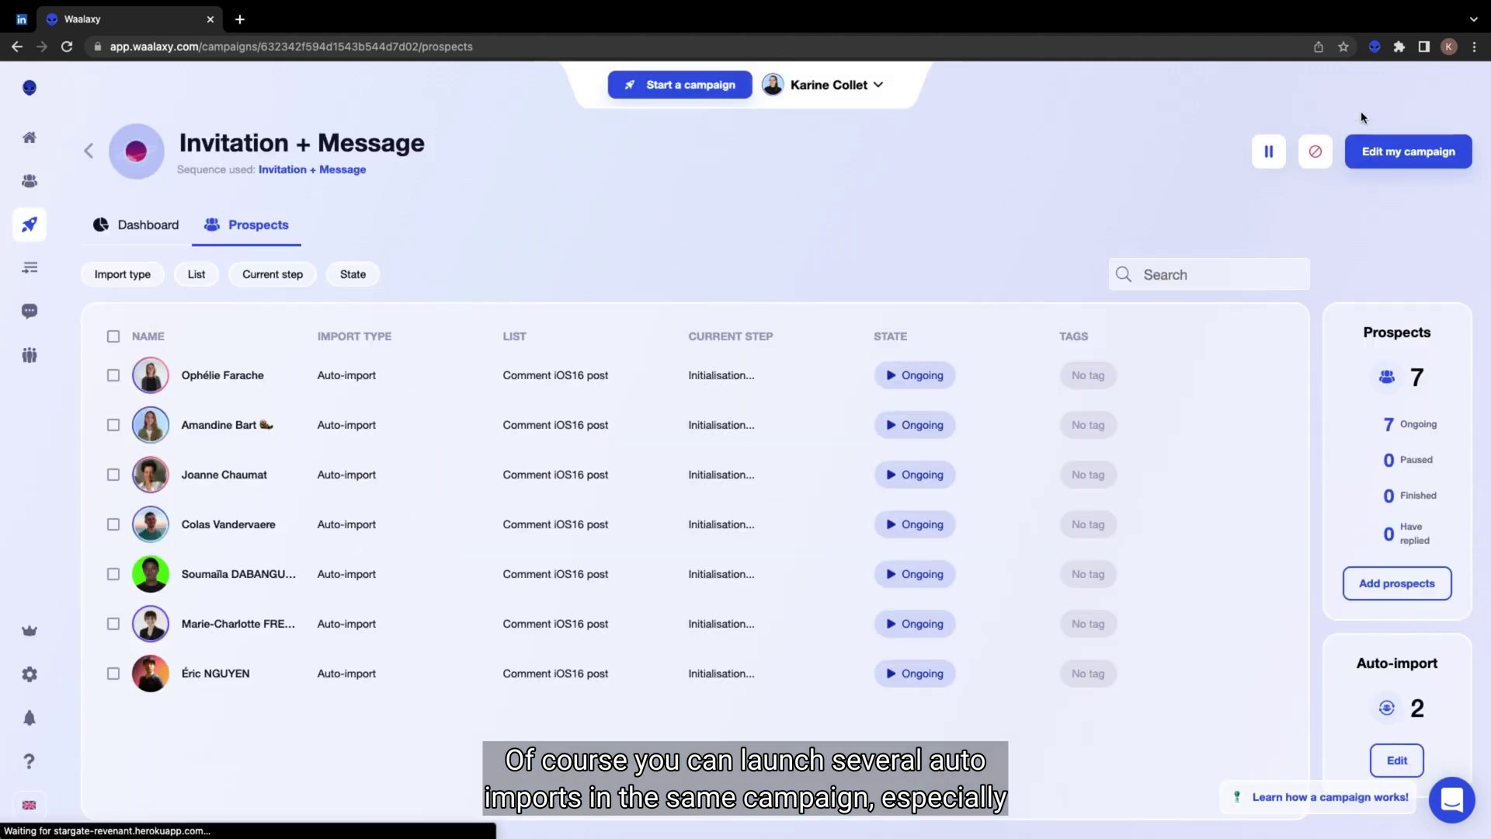